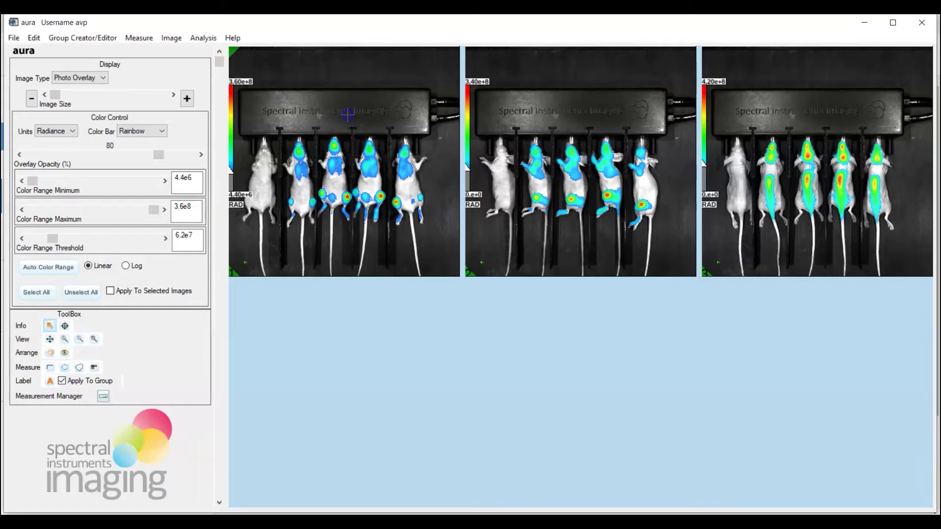
Enlarge the first five-mouse overlay image so it fills the viewer with measurement axes
double_click(348, 114)
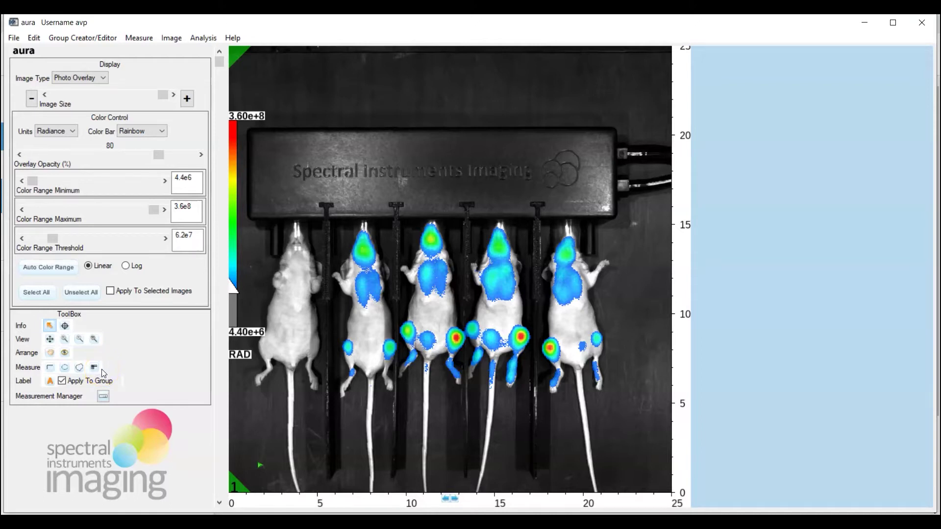
With the Rectangle Measure tool, move the colour scale beside the rightmost mouse and box the leftmost mouse (5.06e+8)
click(39, 373)
click(50, 368)
drag(234, 196, 632, 265)
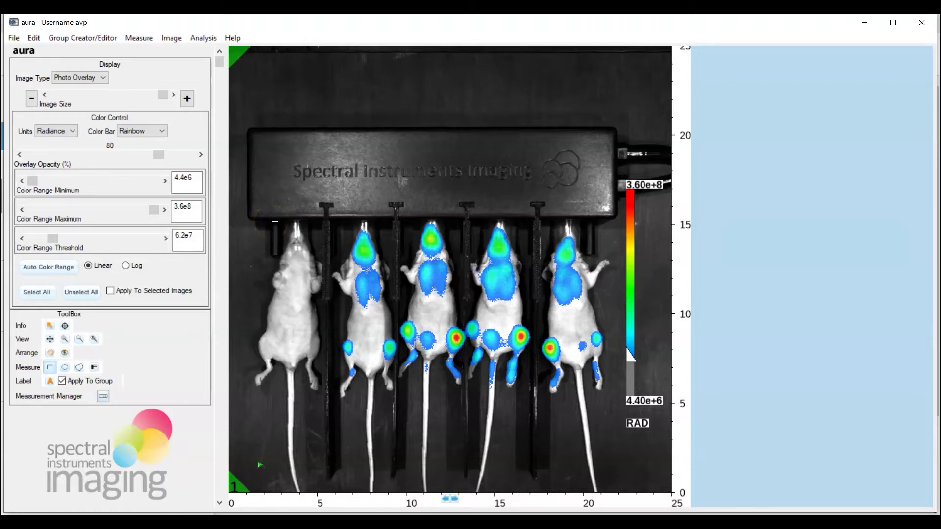
drag(275, 235, 325, 406)
Drag ROI 1's bottom-left corner outward to cover the whole leftmost mouse, reading 5.65e+8
click(261, 455)
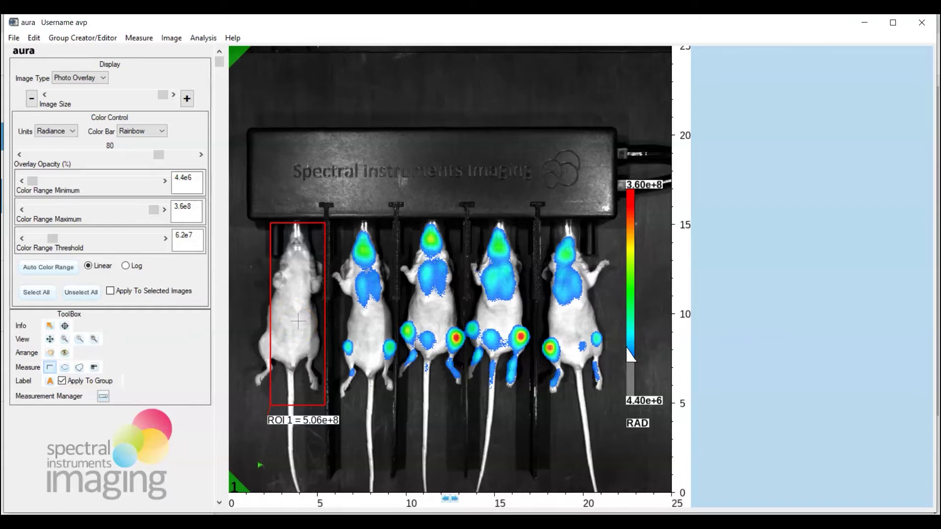
click(325, 405)
drag(271, 406, 259, 407)
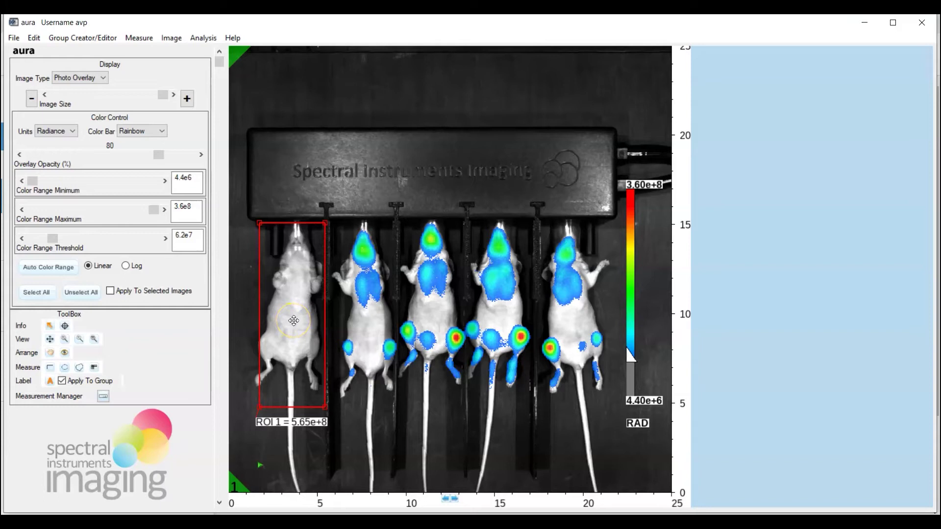
Copy ROI 1 and paste four copies as ROIs 2 to 5
right_click(294, 320)
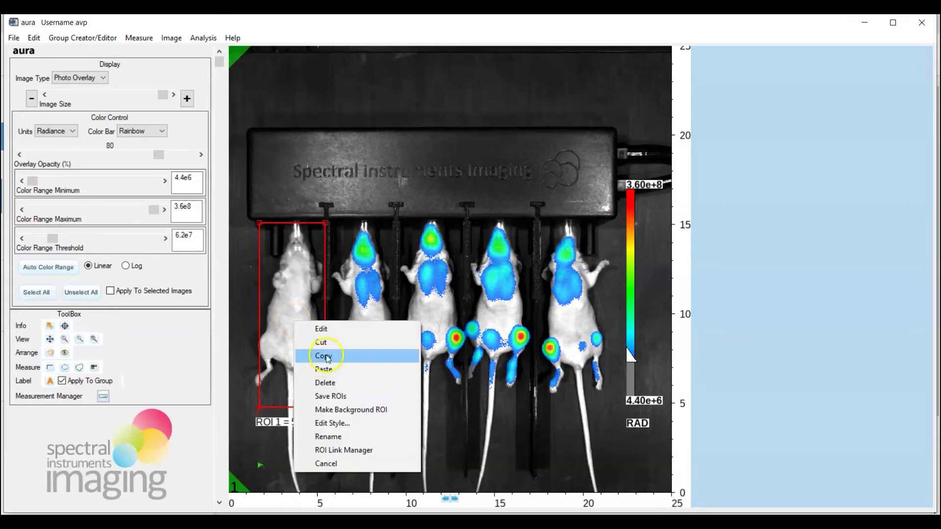
click(348, 351)
right_click(366, 323)
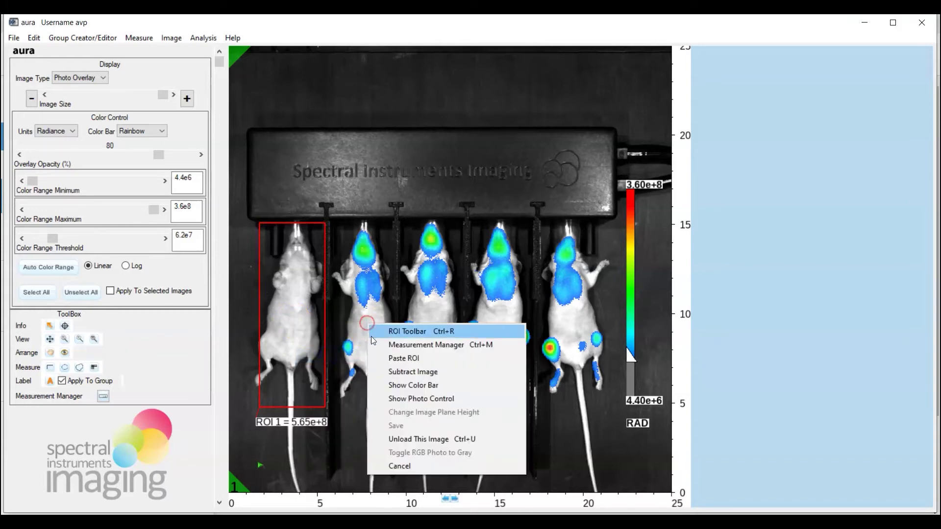
click(402, 357)
click(322, 283)
right_click(404, 355)
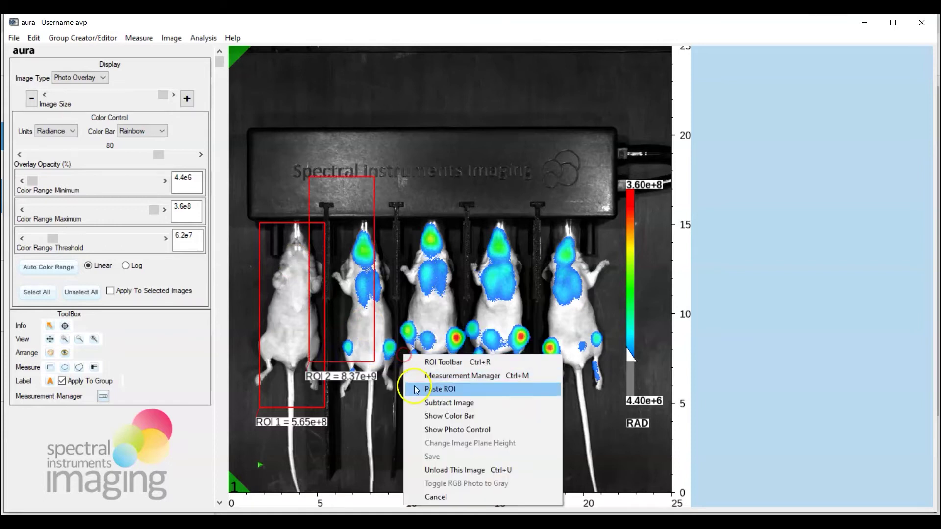
click(431, 390)
right_click(434, 237)
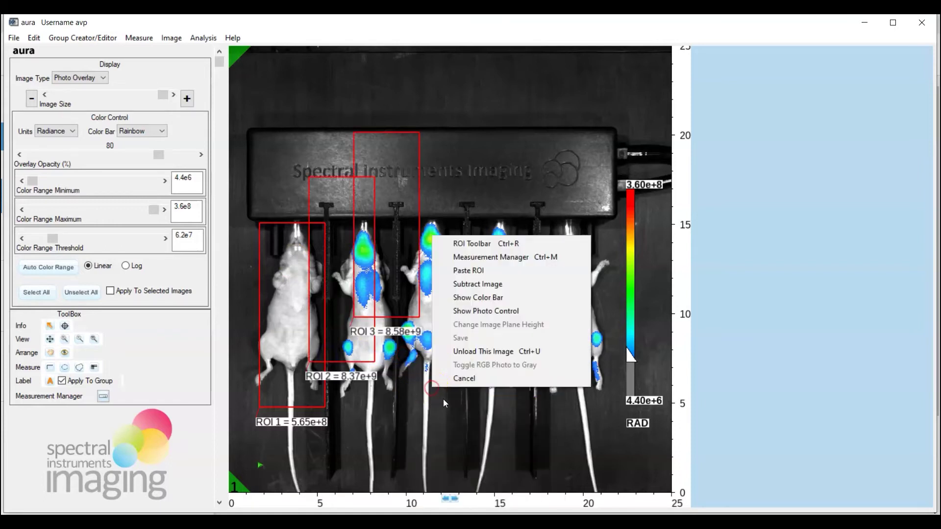
click(479, 269)
right_click(479, 281)
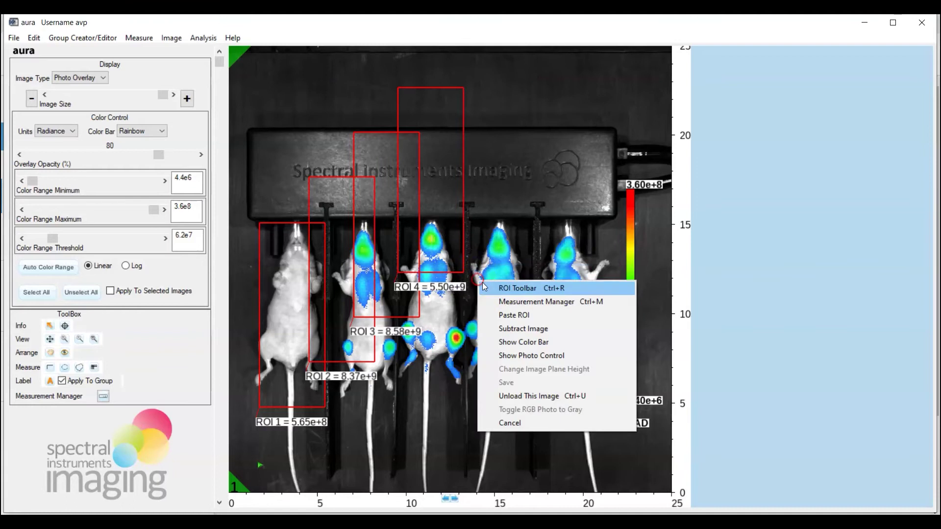
click(517, 320)
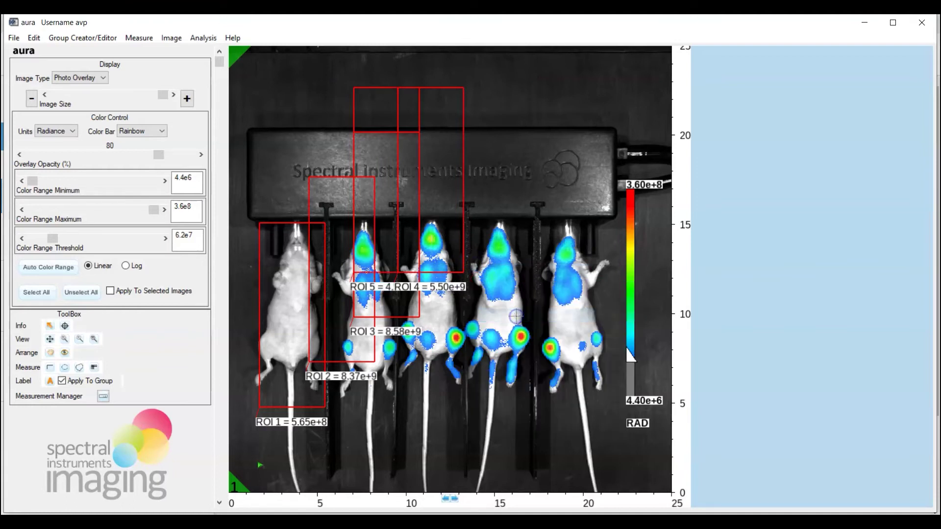
Move ROIs 2–5 over mice two to five, reading 1.37e+10, 1.81e+10, 1.97e+10, 1.55e+10
click(366, 353)
drag(365, 352, 387, 397)
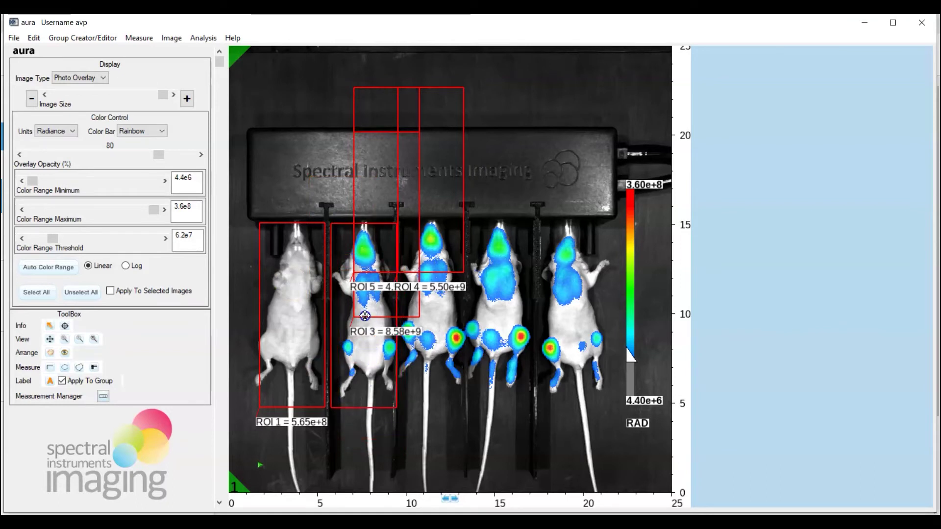
click(406, 246)
click(406, 310)
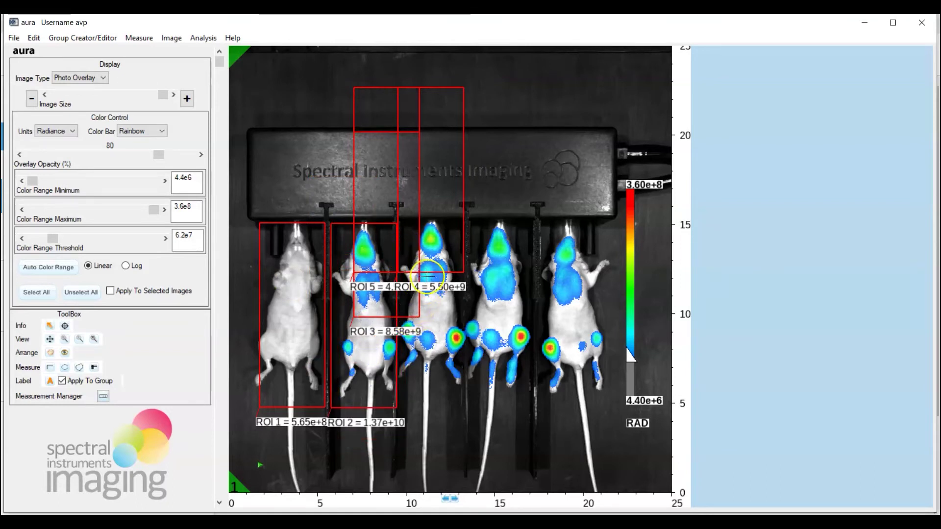
click(408, 278)
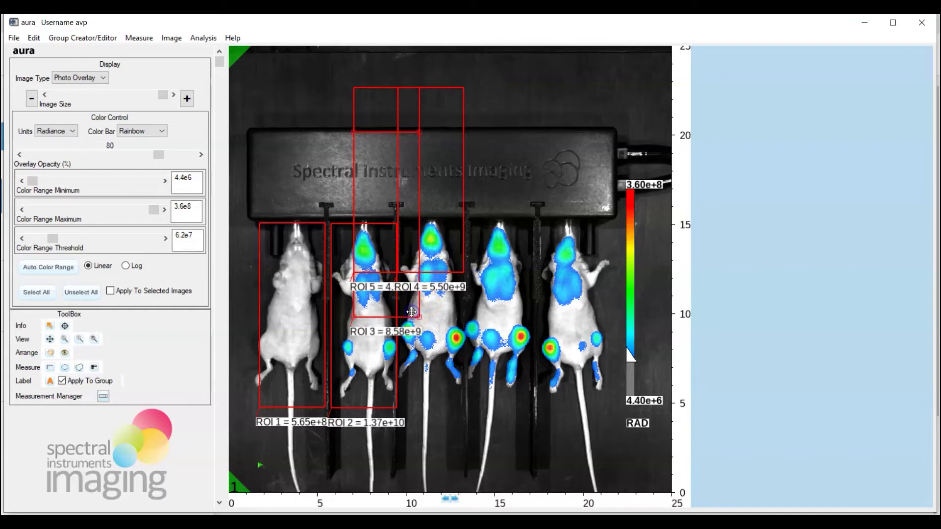
drag(411, 311, 433, 314)
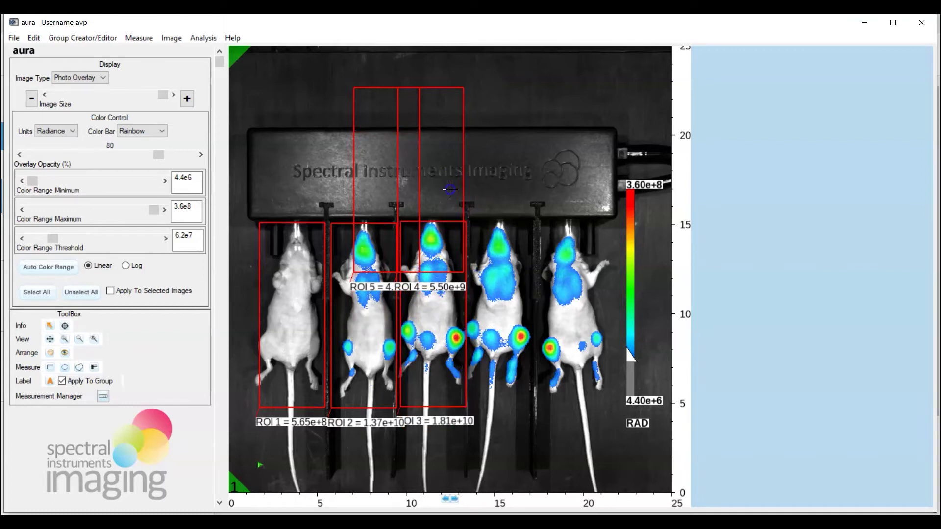
drag(450, 190, 503, 316)
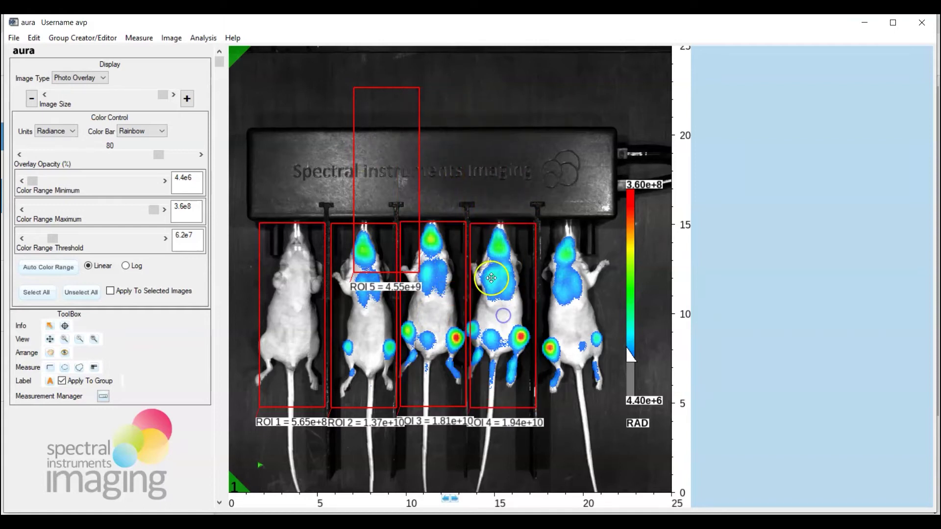
drag(395, 145, 574, 316)
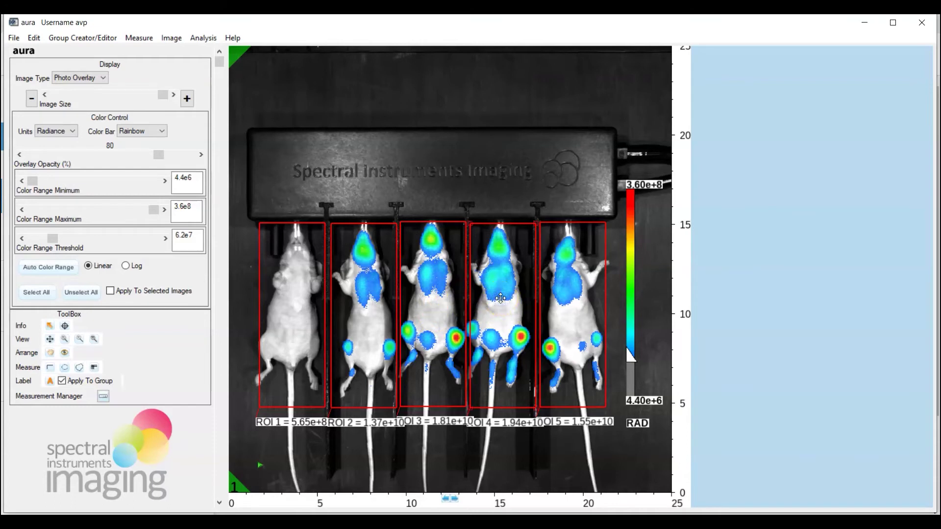
drag(500, 298, 498, 313)
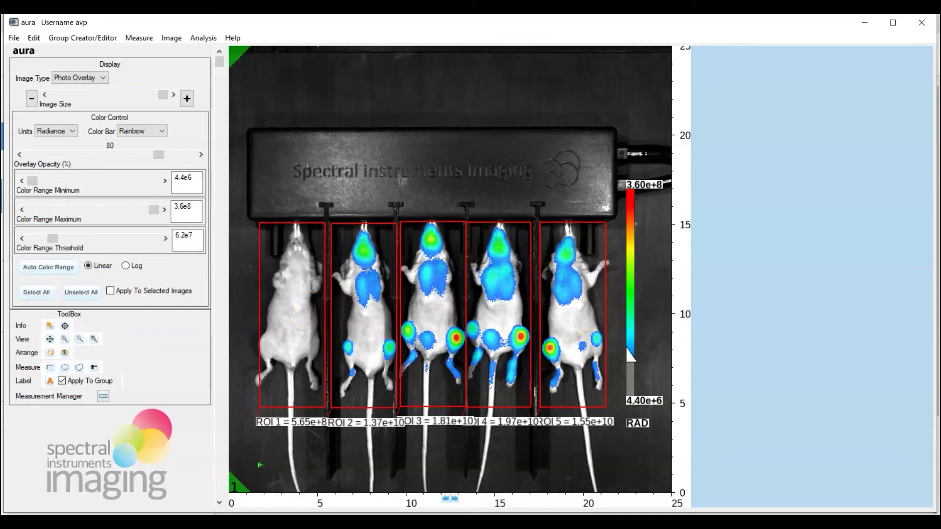
Open the Measurement Manager and resize it larger to show all five ROI rows
click(12, 521)
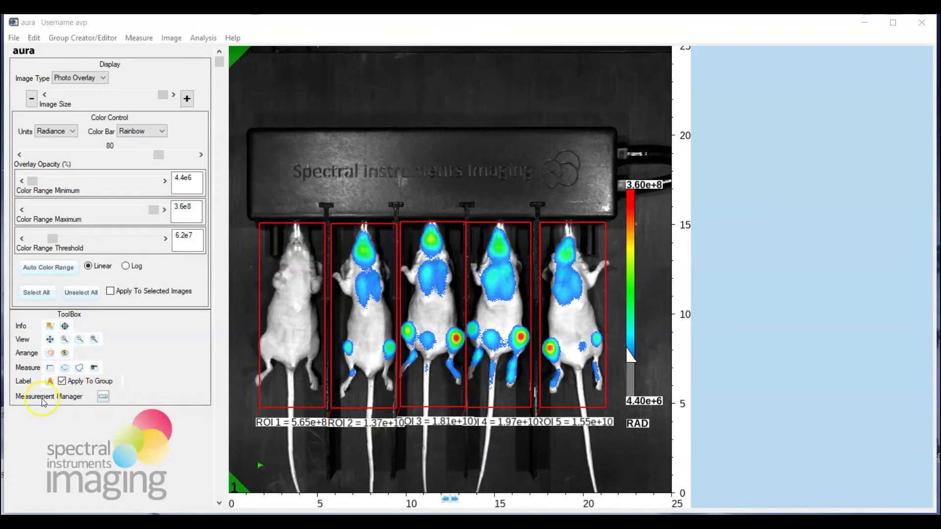
click(103, 399)
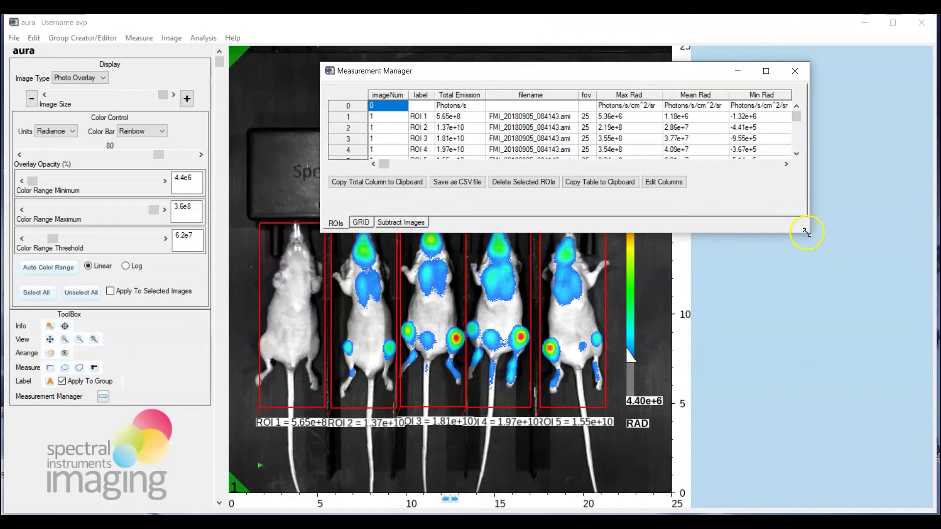
drag(806, 232, 849, 286)
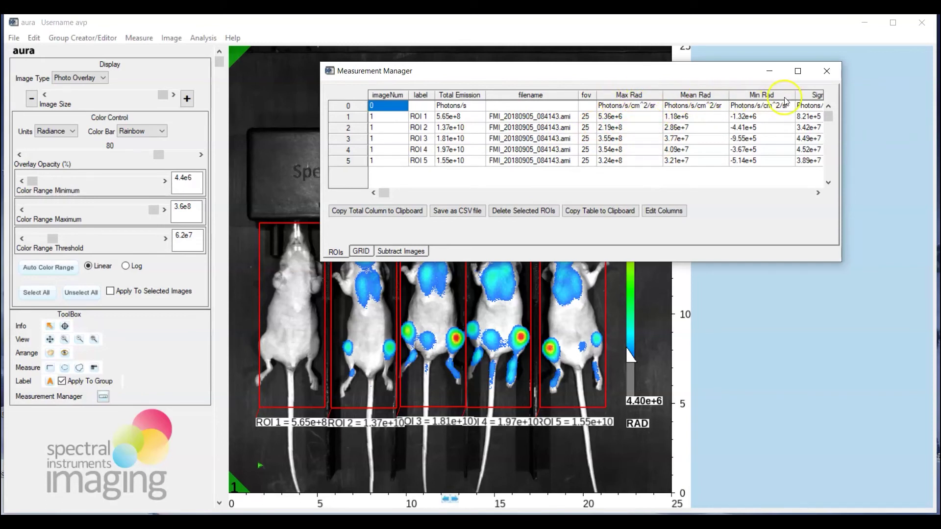
Add the Date and Binning columns to the measurement table via the Column Editor
click(667, 212)
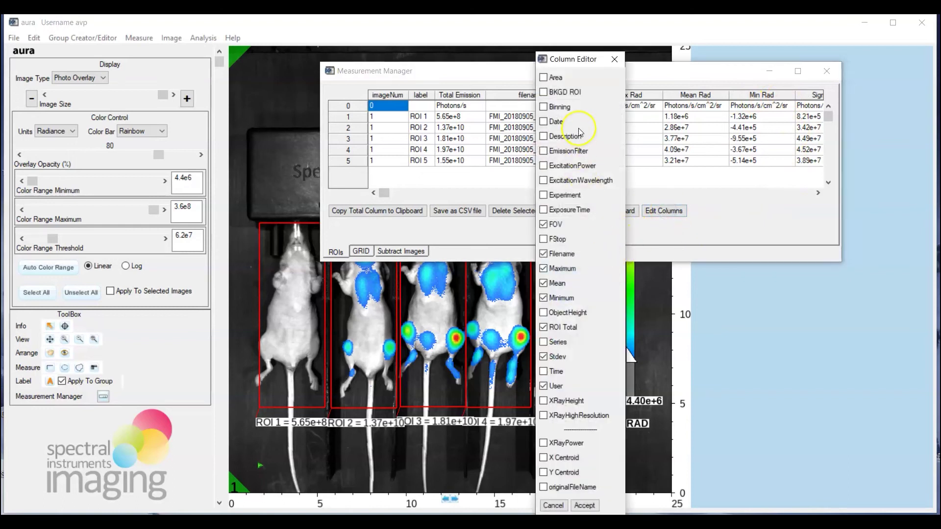
click(544, 121)
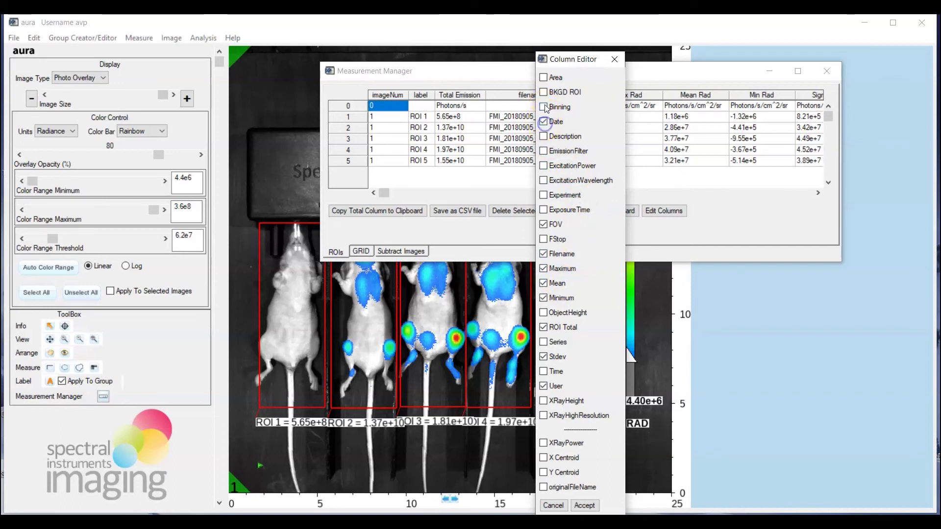
click(544, 107)
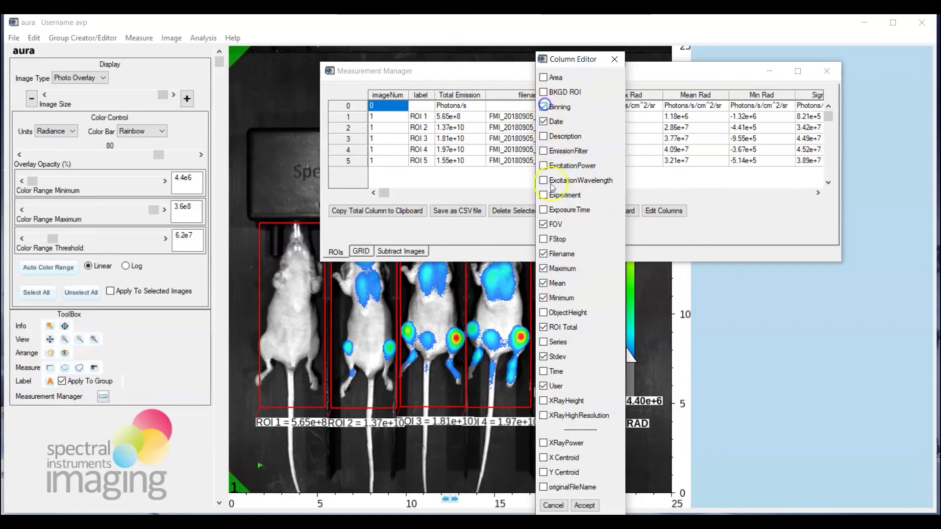
click(588, 507)
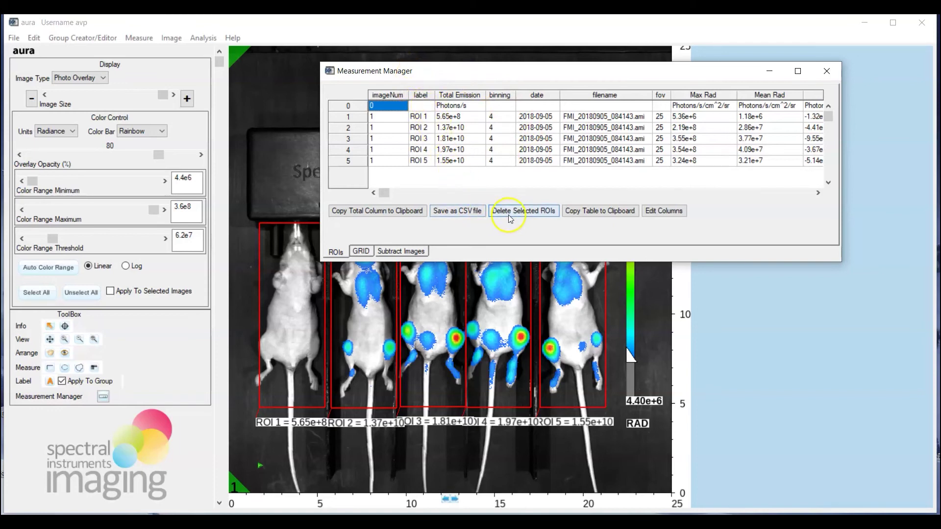
Cancel the CSV export and close the Measurement Manager window
click(470, 212)
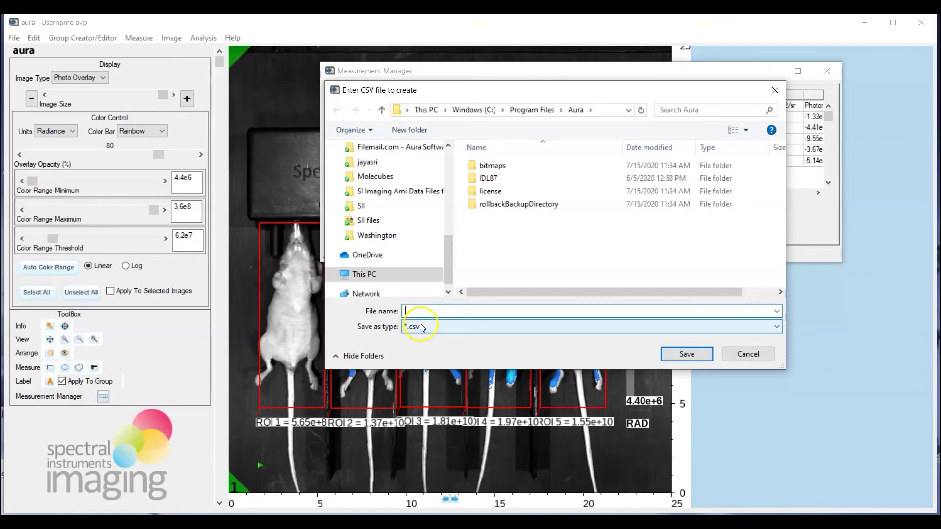
click(755, 354)
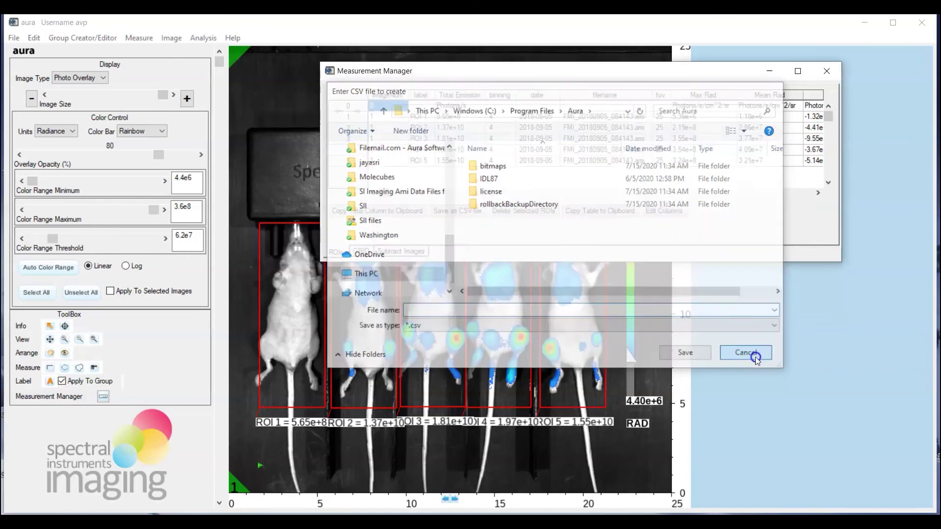
click(827, 70)
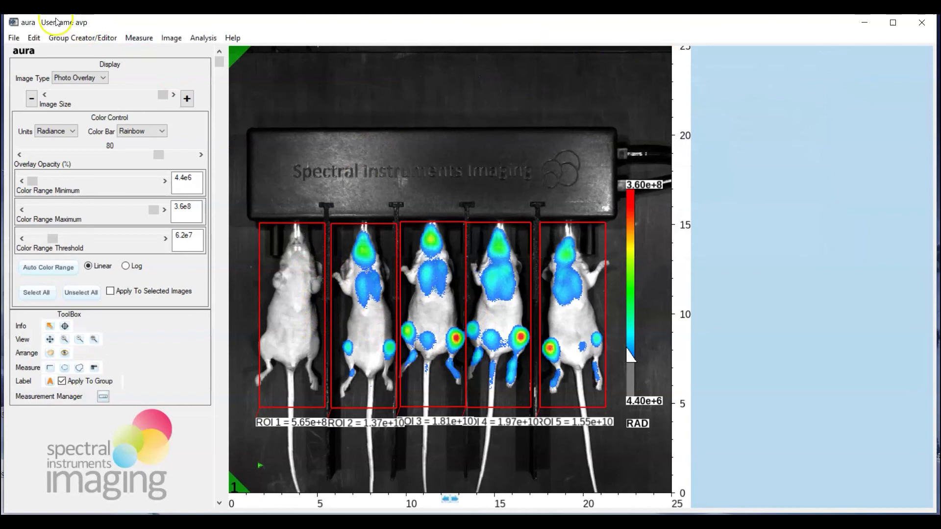
Save the graphics as jpeg file 'ROI Analysis' in the Saved Images folder via File > Save Graphics
click(13, 39)
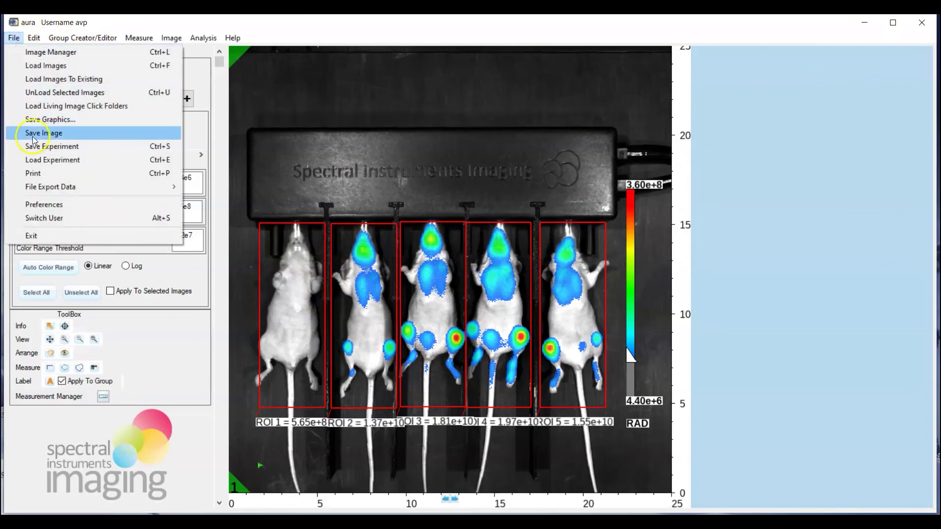
click(39, 120)
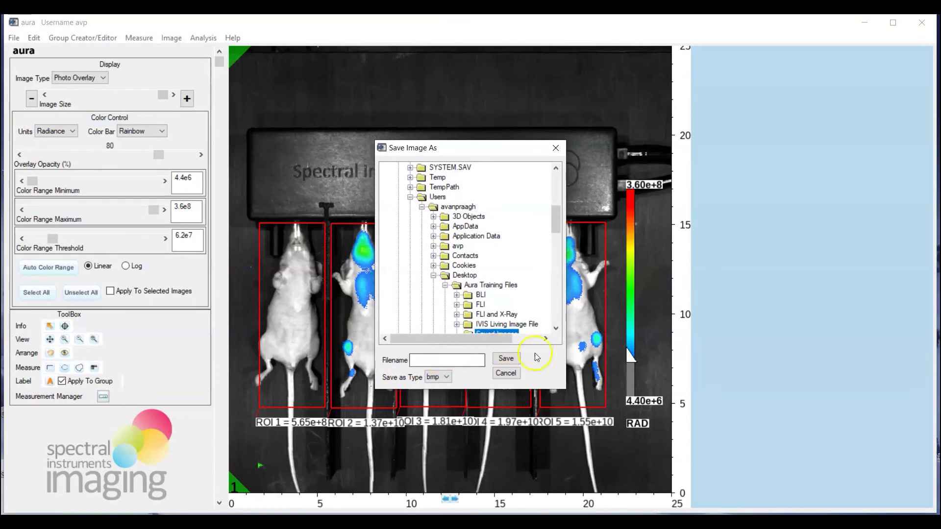
click(557, 330)
click(557, 329)
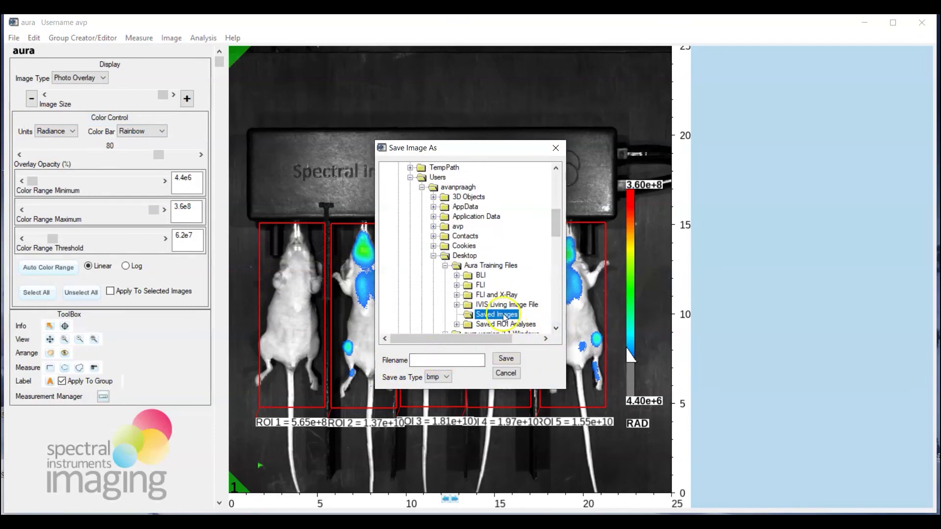
click(416, 362)
text(ROI Analysis)
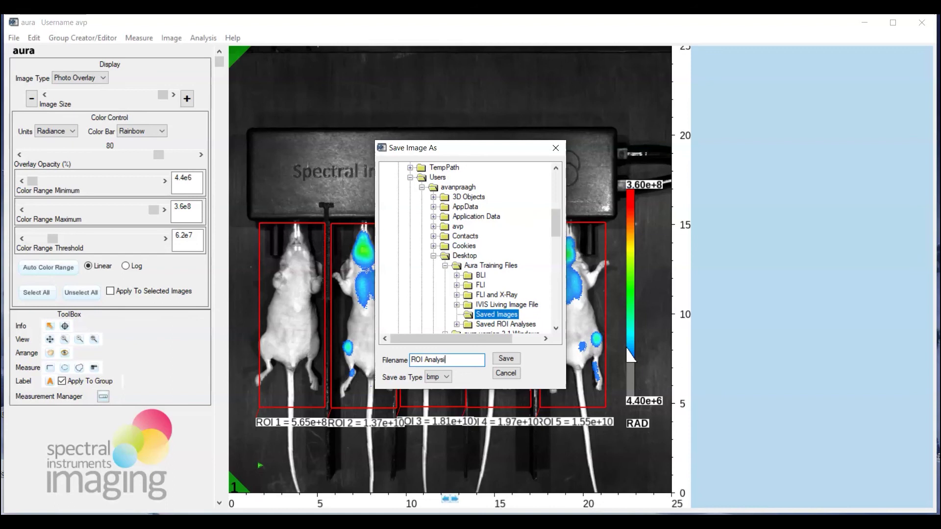
click(446, 376)
click(441, 396)
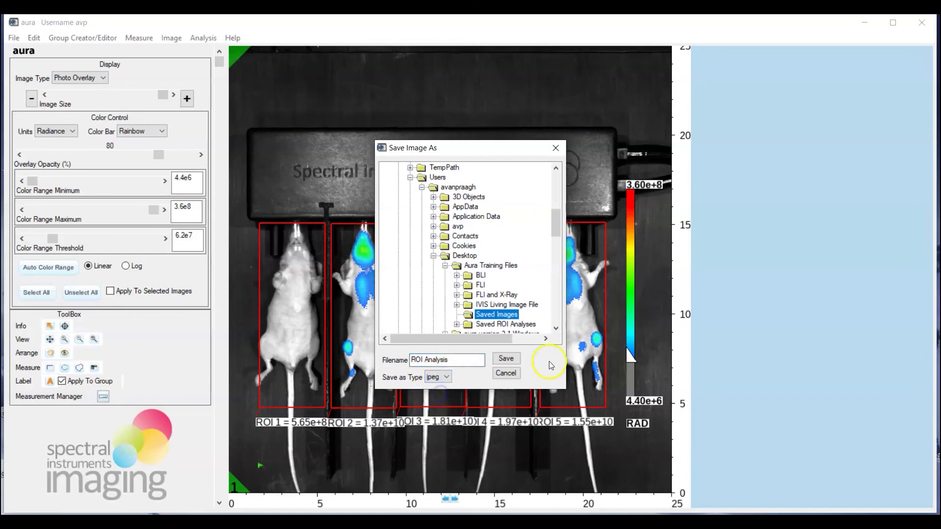
click(509, 360)
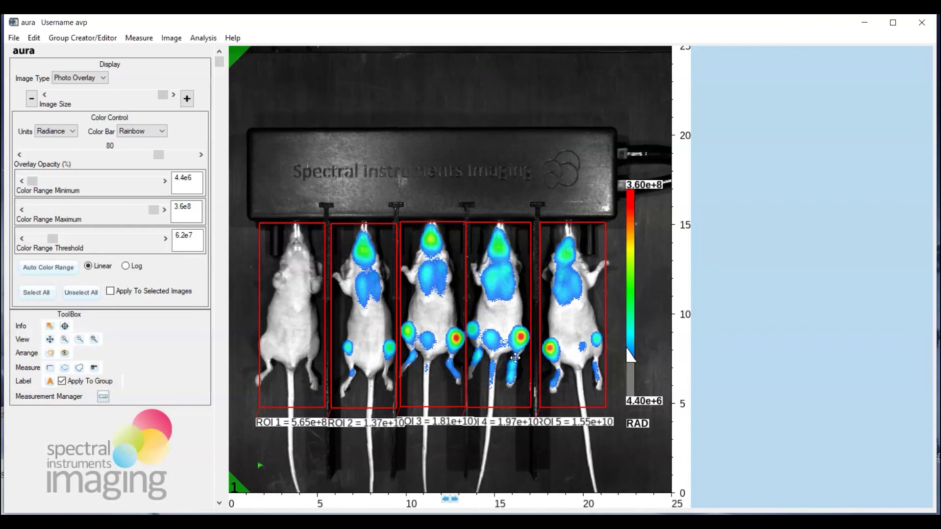
Minimize Aura and open ROI Analysis from Aura Training Files > Saved Images
click(865, 22)
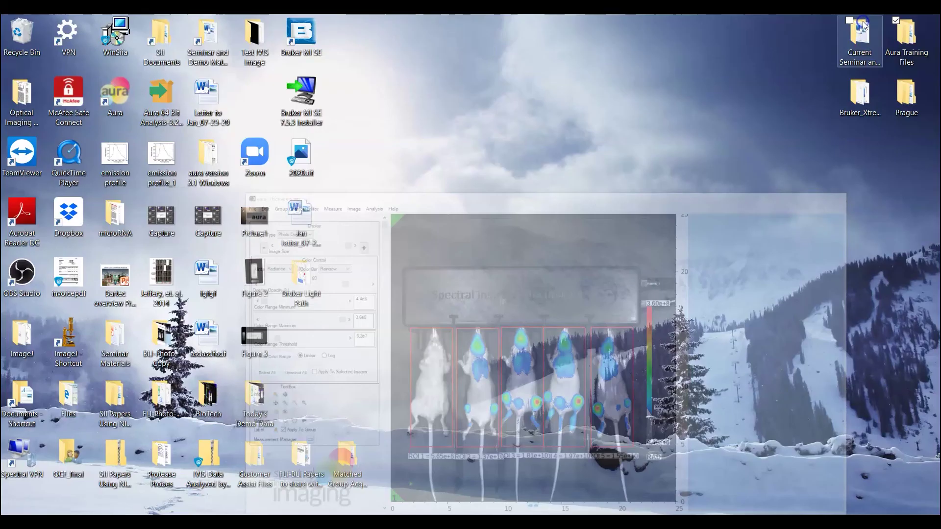
click(895, 39)
double_click(910, 31)
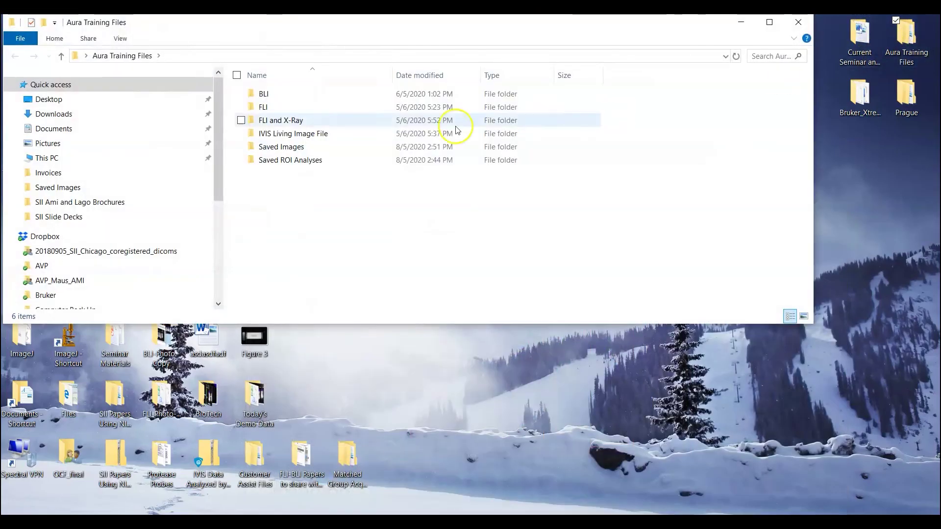
click(290, 172)
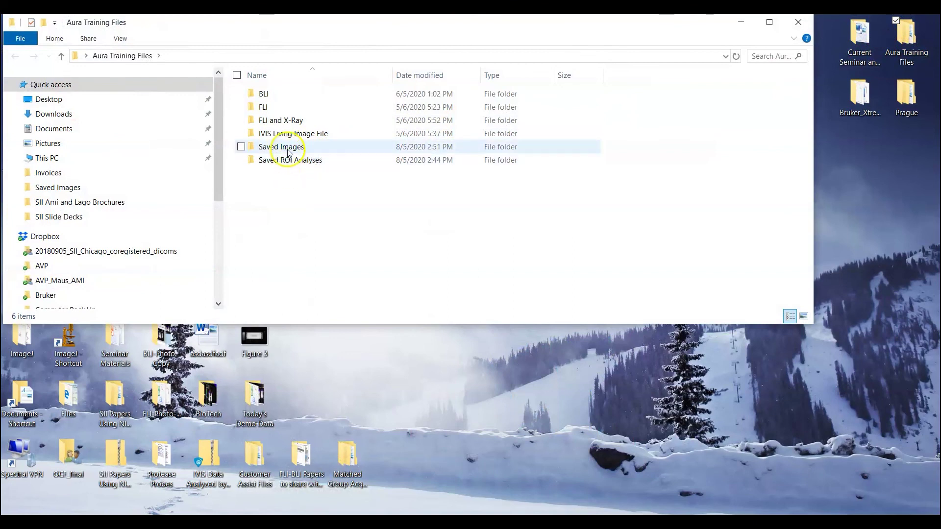
double_click(287, 147)
double_click(268, 105)
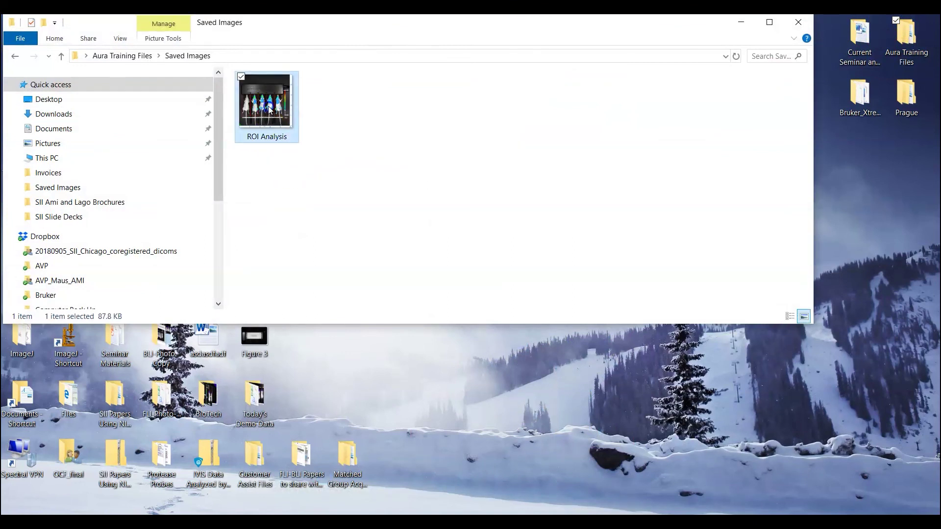